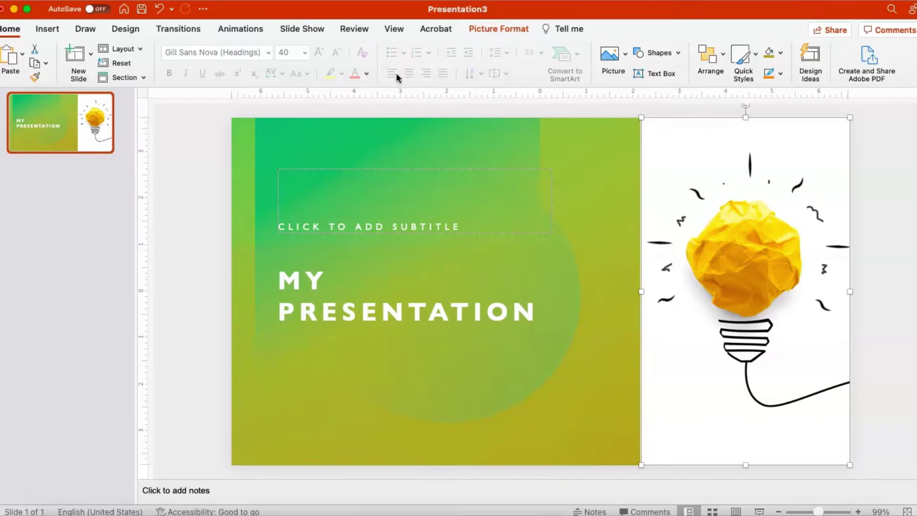
Open Record Slide Show from the Slide Show tab and start recording the title slide
click(302, 29)
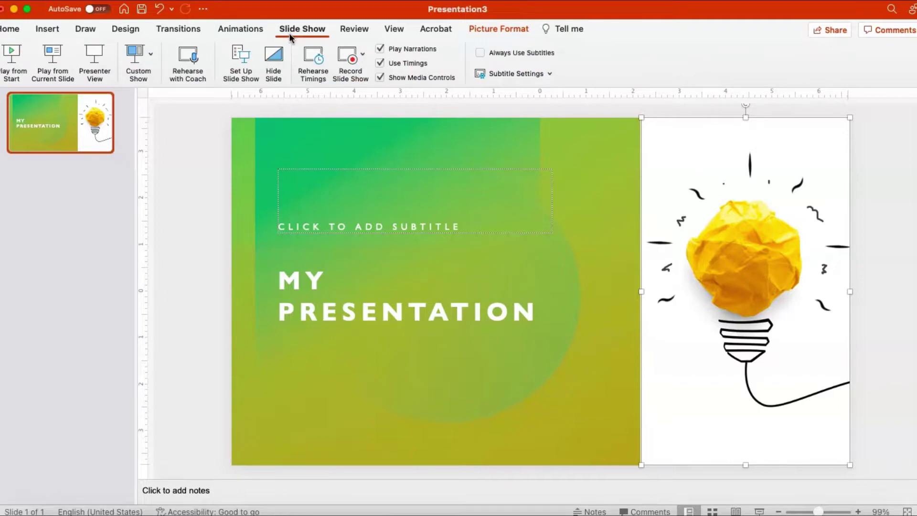
click(351, 67)
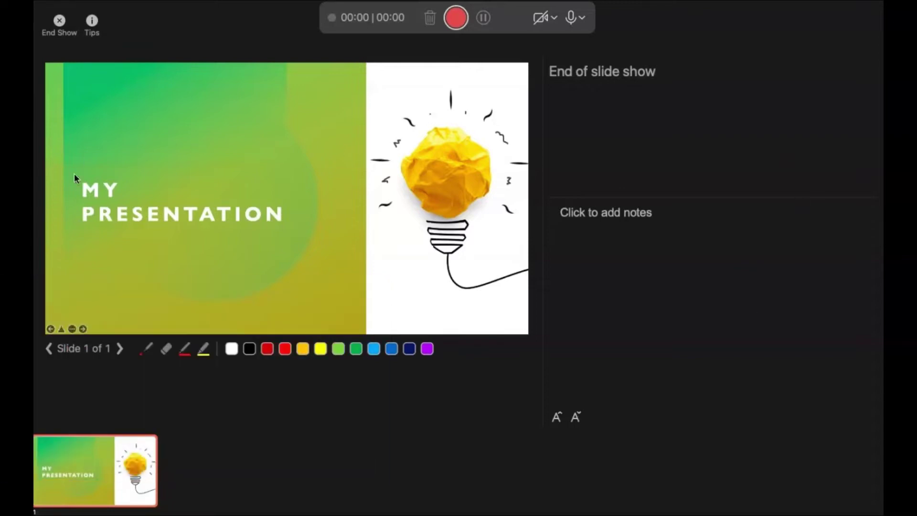
click(454, 20)
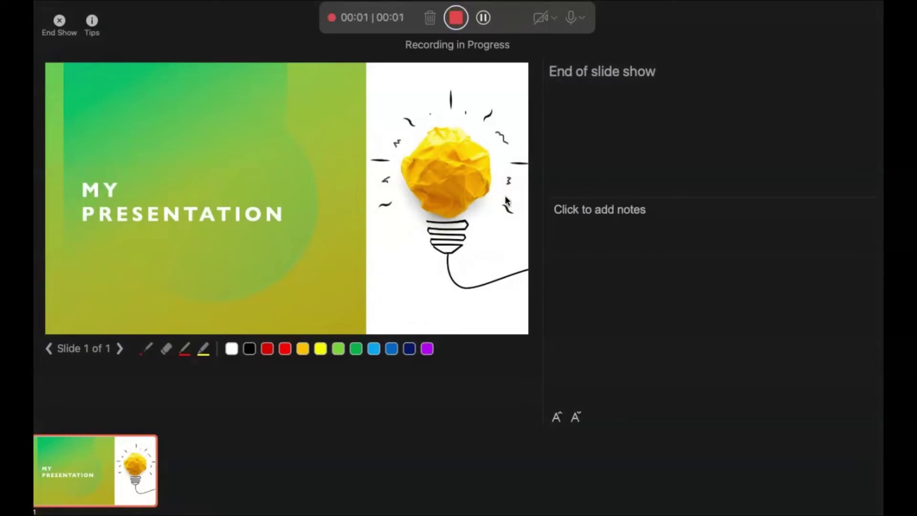
Pause and then stop the narration once it reaches four seconds
click(483, 19)
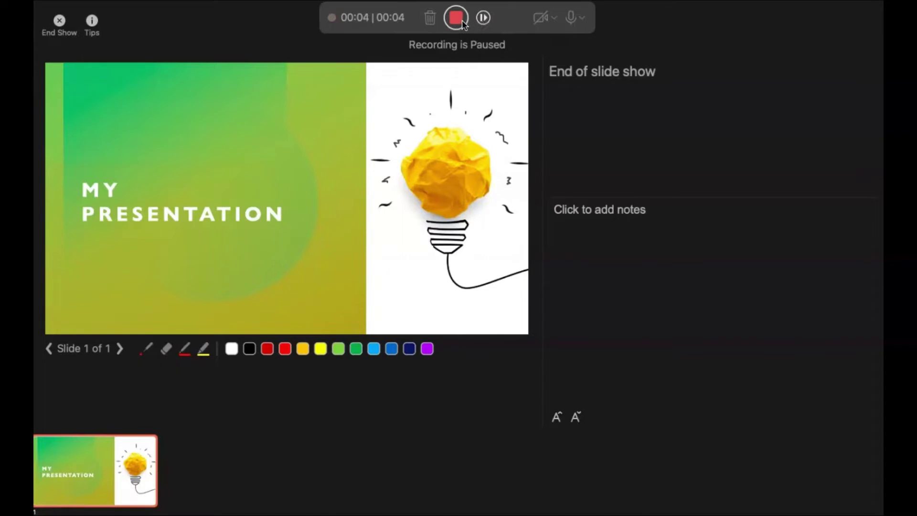
click(461, 21)
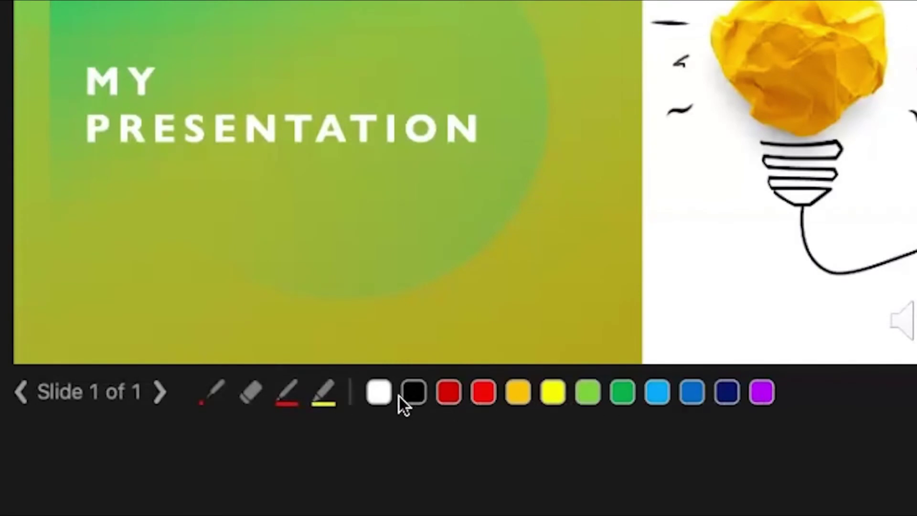
Try the laser pointer and yellow highlighter, then switch to a red pen
click(214, 398)
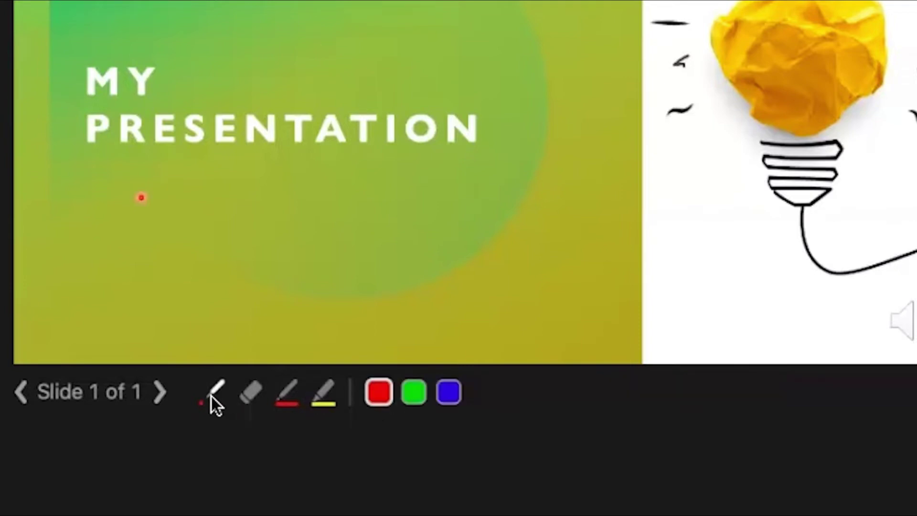
click(253, 397)
click(323, 393)
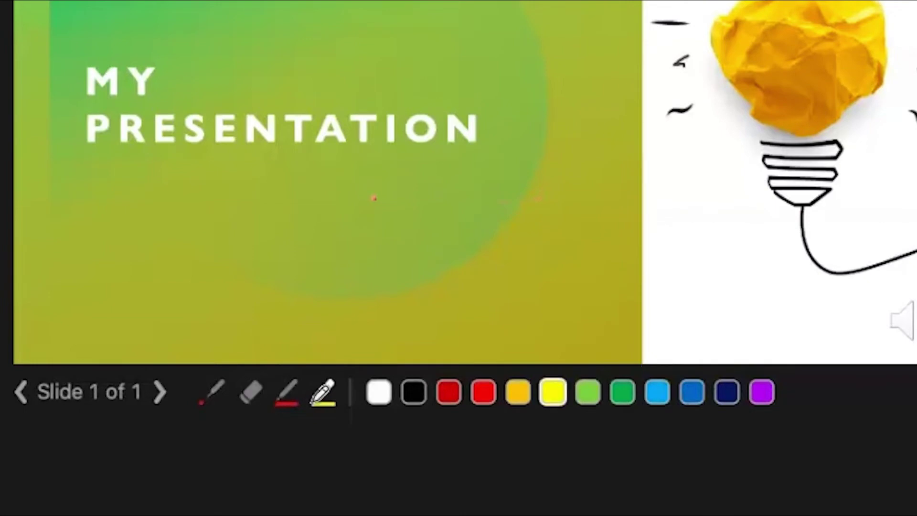
click(286, 392)
click(483, 393)
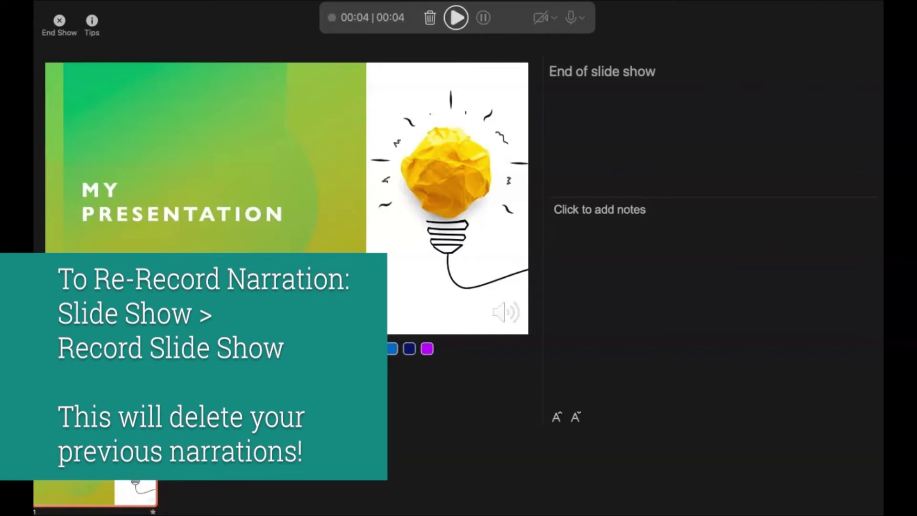
End the show and view the Record Slide Show dropdown's clear timings and narrations options
click(57, 19)
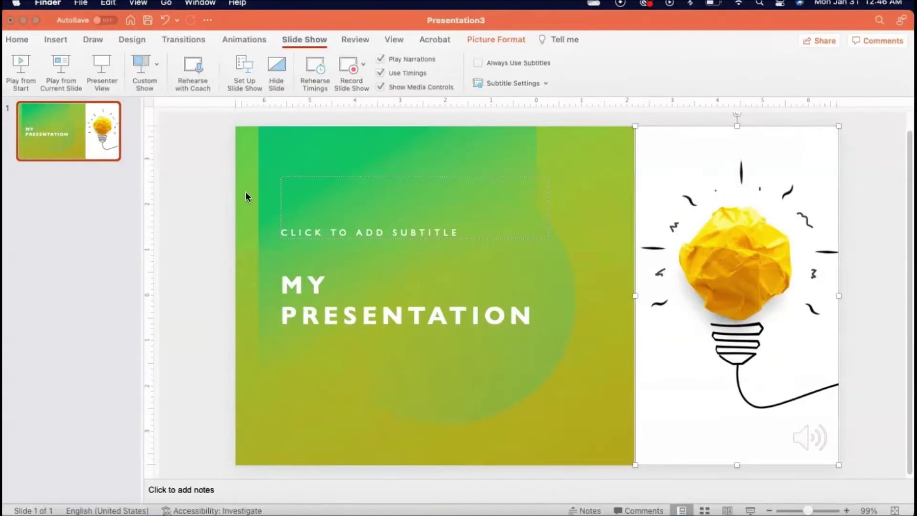
click(38, 146)
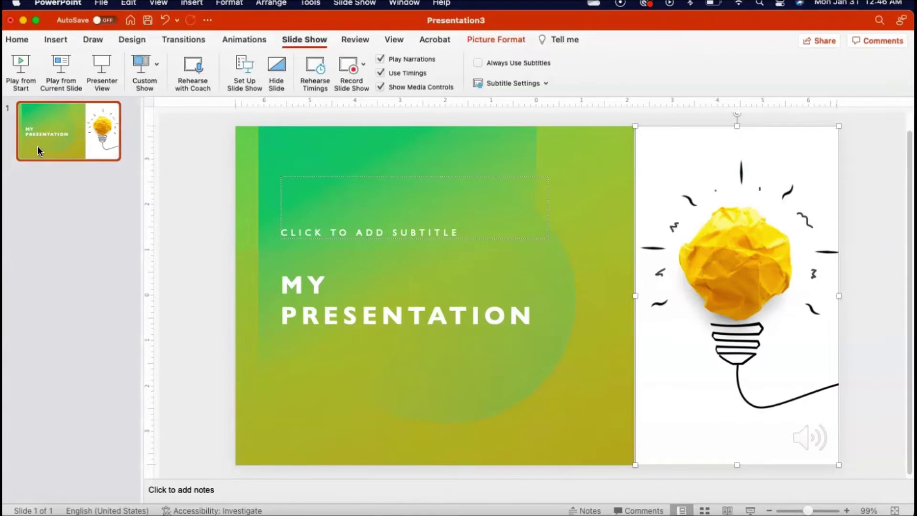
click(364, 62)
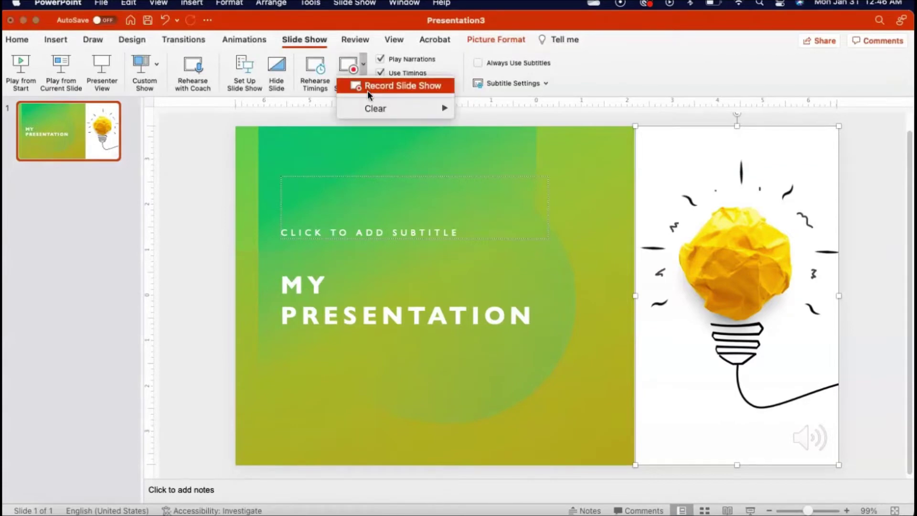
click(364, 68)
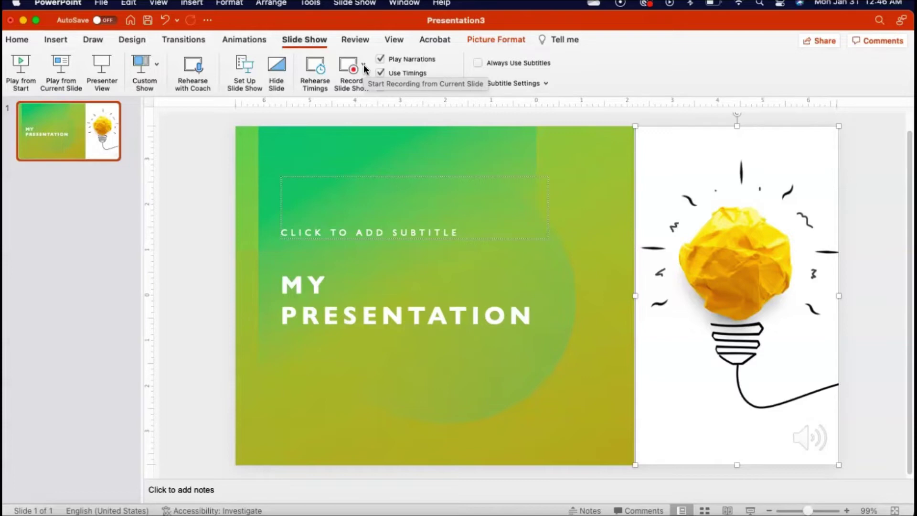
click(364, 68)
mouse_move(380, 108)
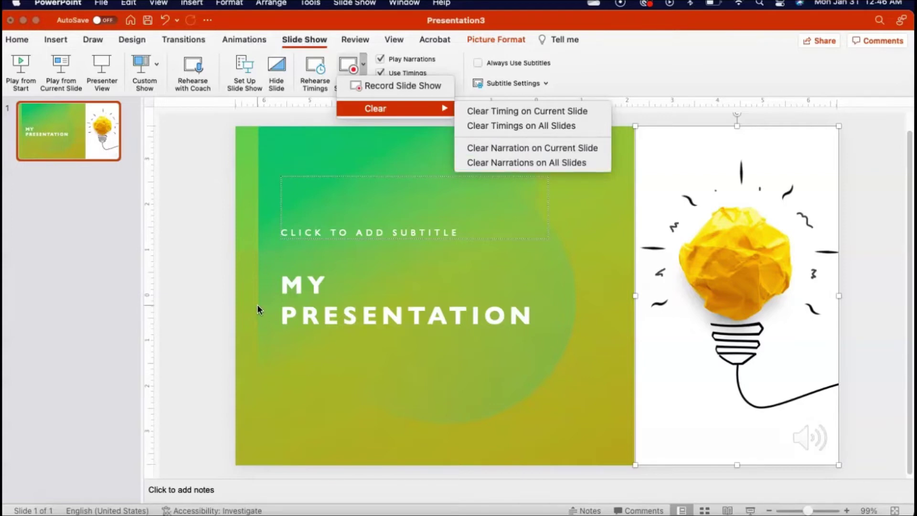
click(211, 356)
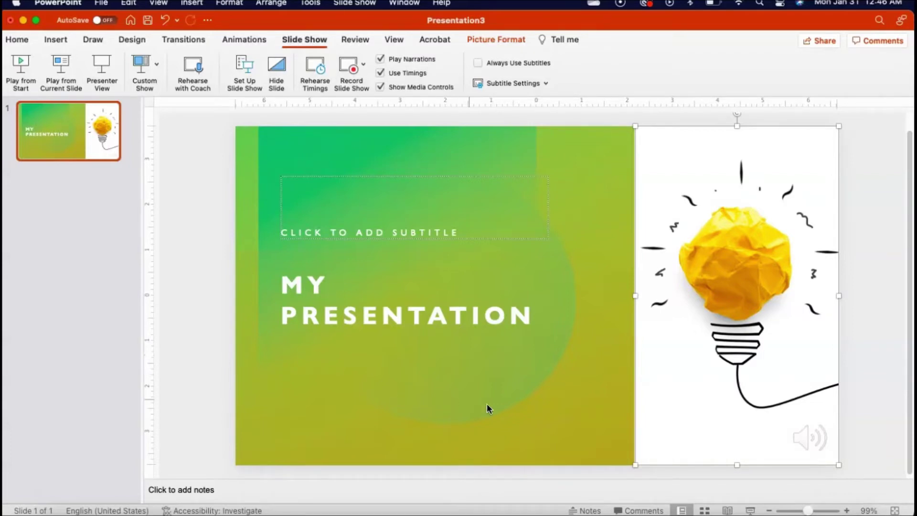
click(705, 510)
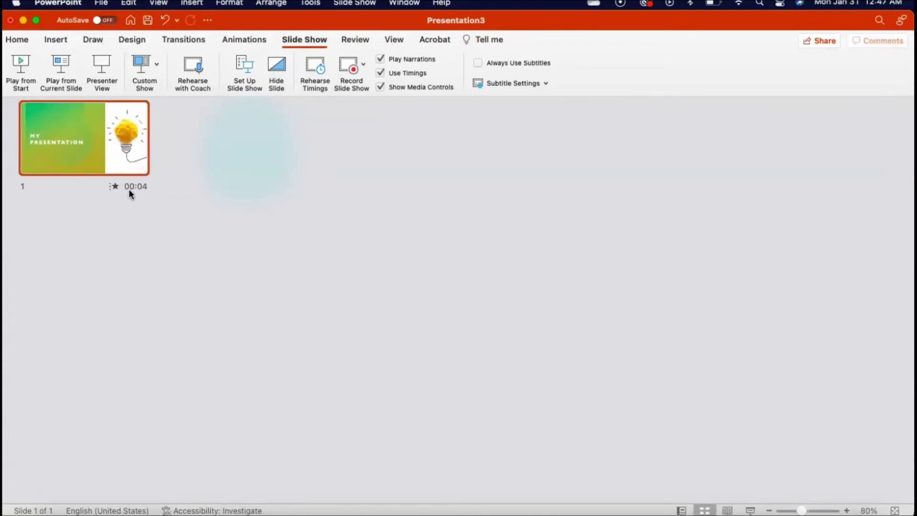
Return from Slide Sorter to Normal view after checking the 00:04 timing
click(682, 510)
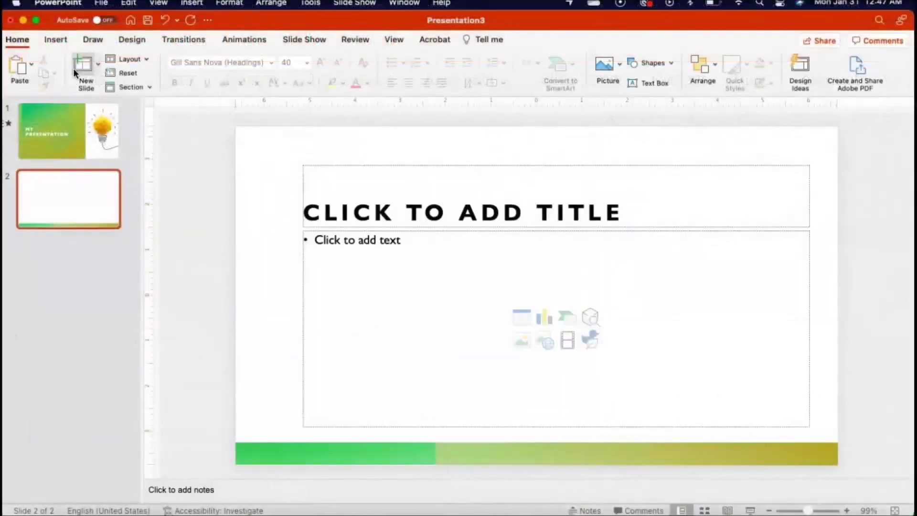
click(63, 154)
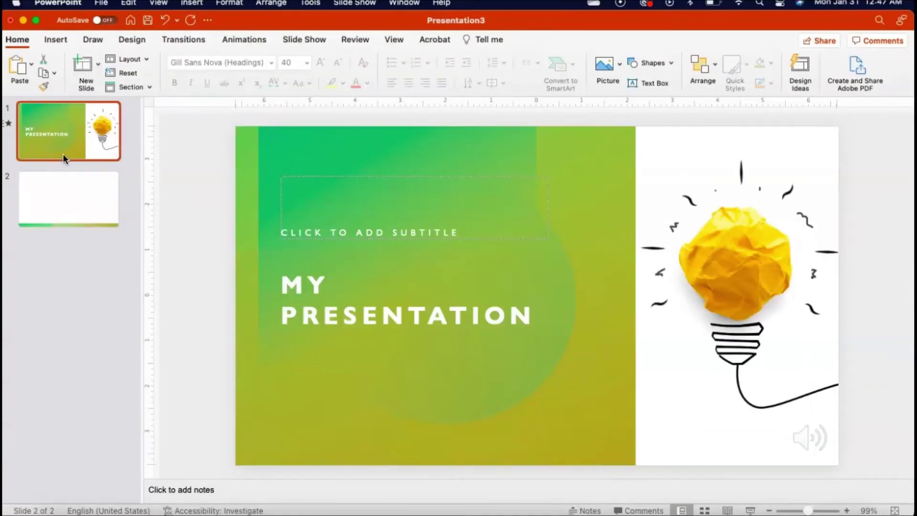
click(70, 213)
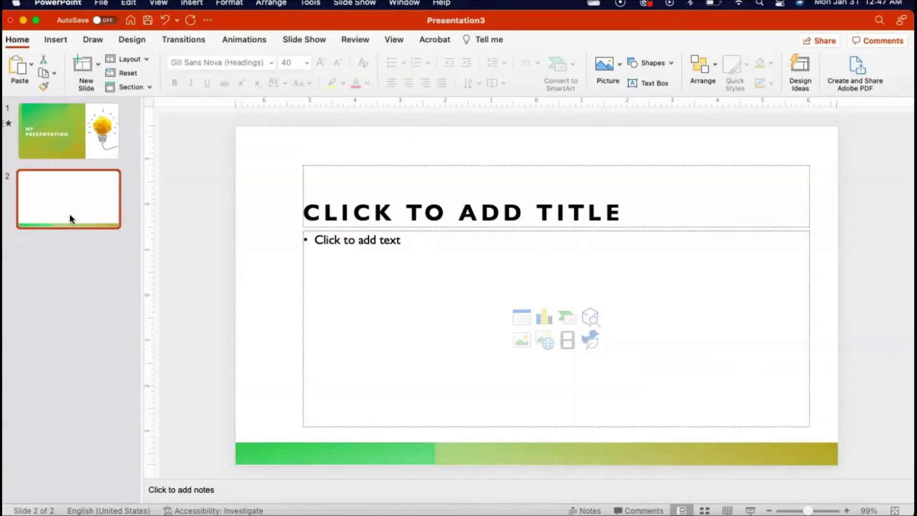
click(321, 41)
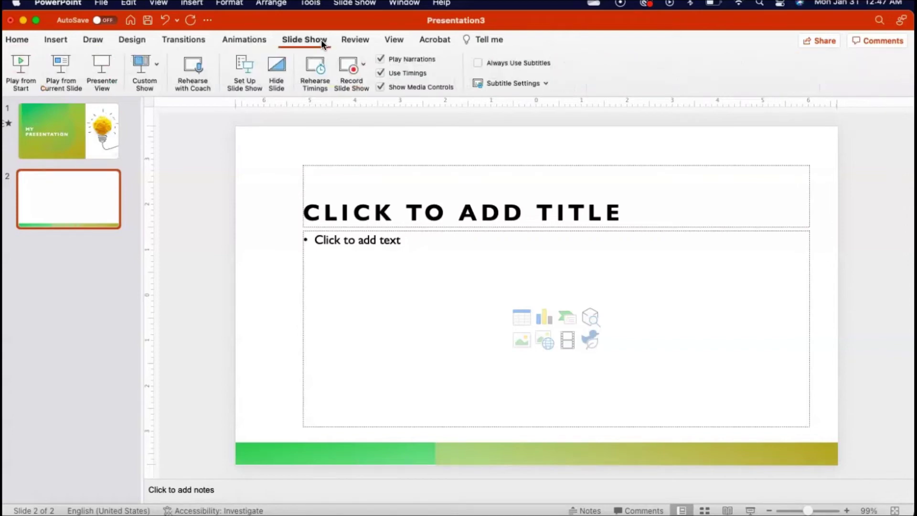
click(365, 67)
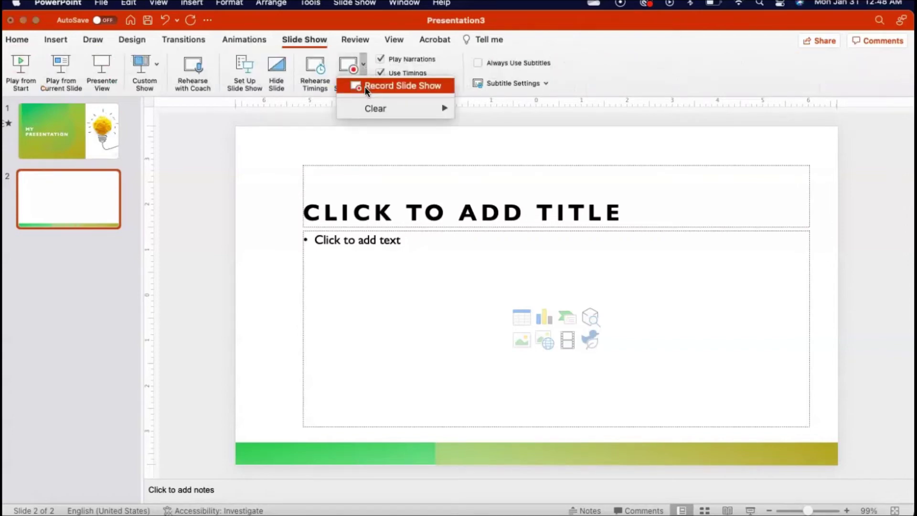
click(365, 86)
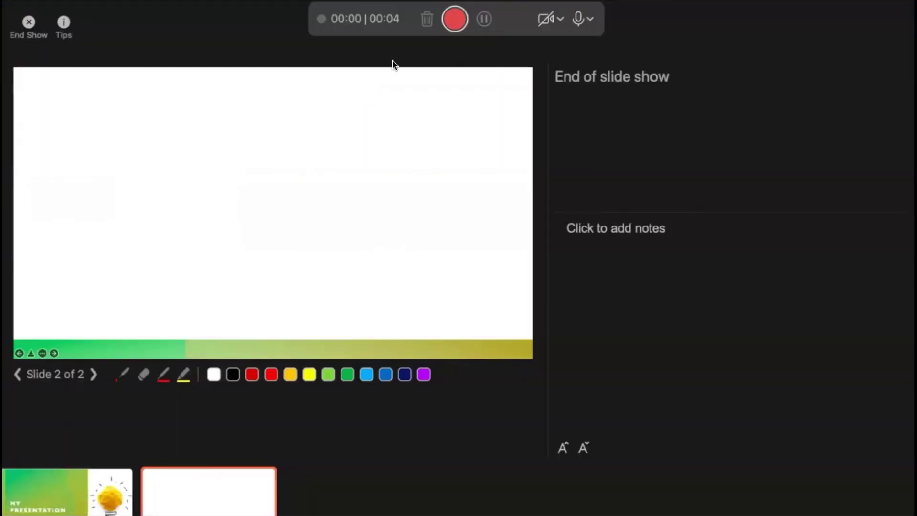
click(29, 22)
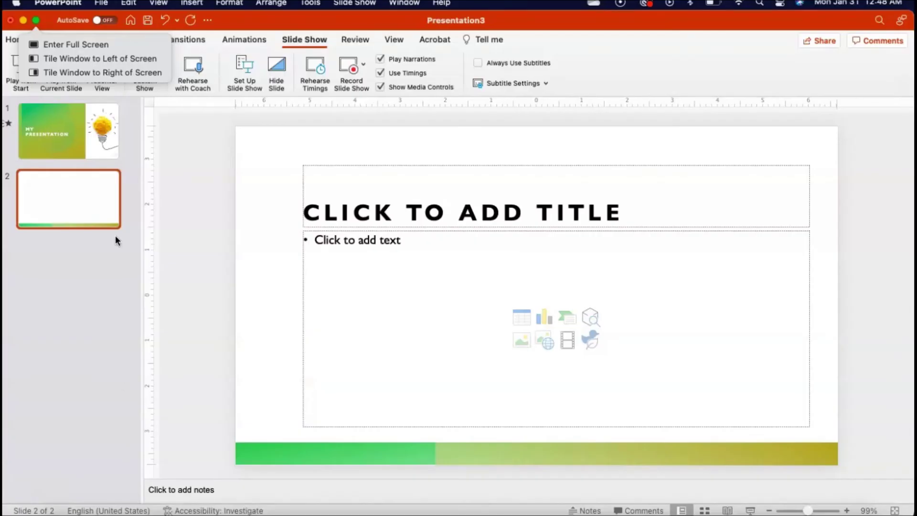